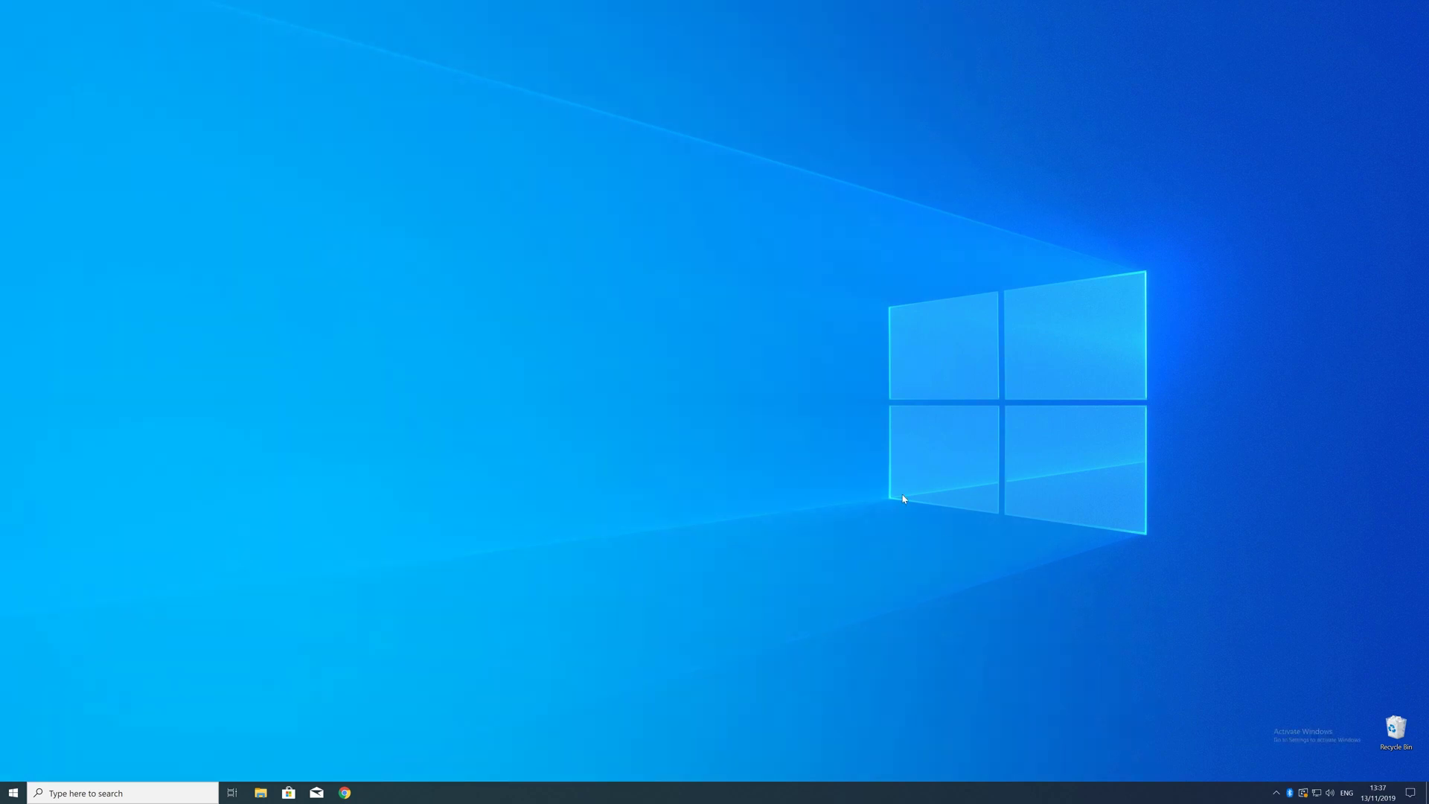
# - Check this PC's system specifications from the Start power-user menu, then close Settings
pyautogui.rightClick(13, 792)
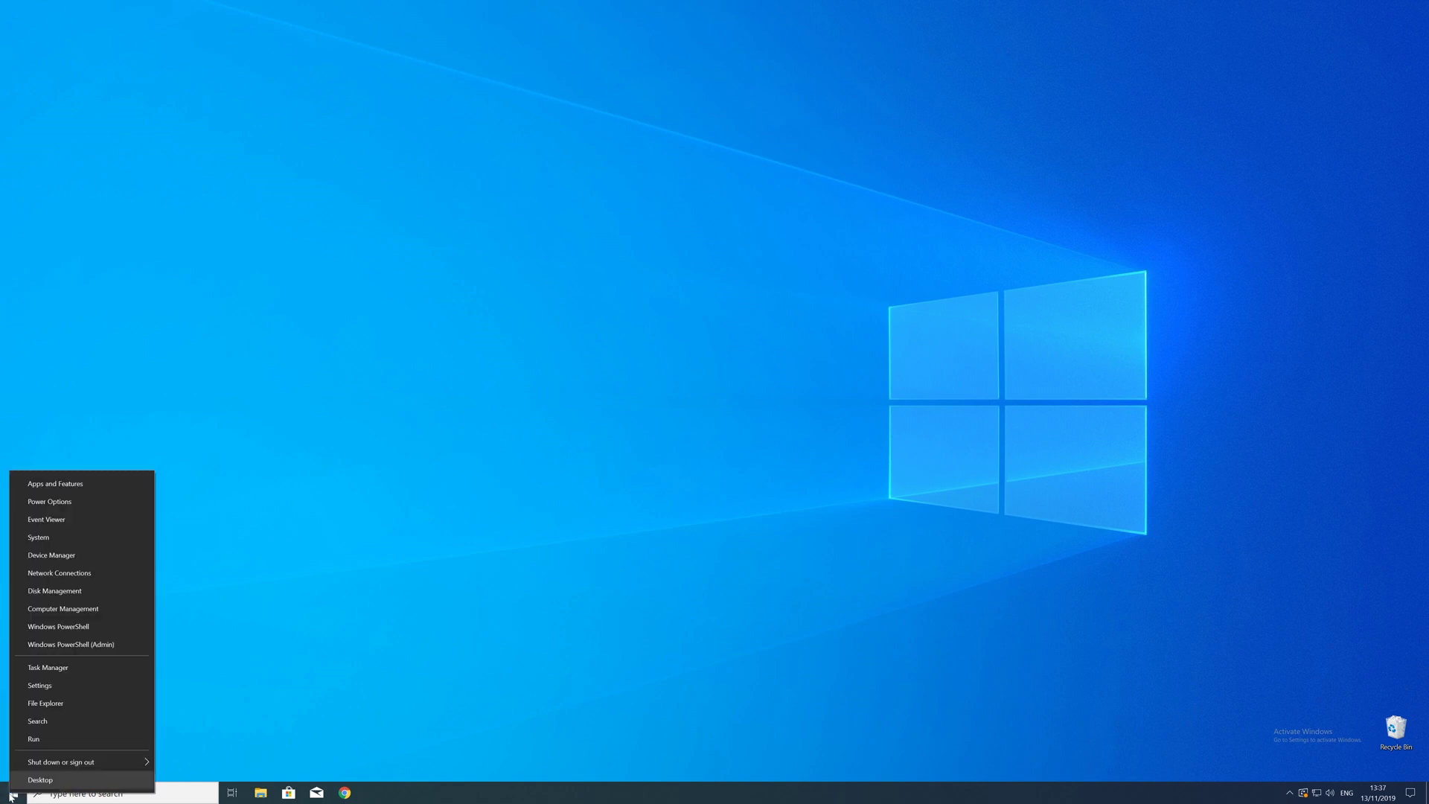
pyautogui.click(48, 539)
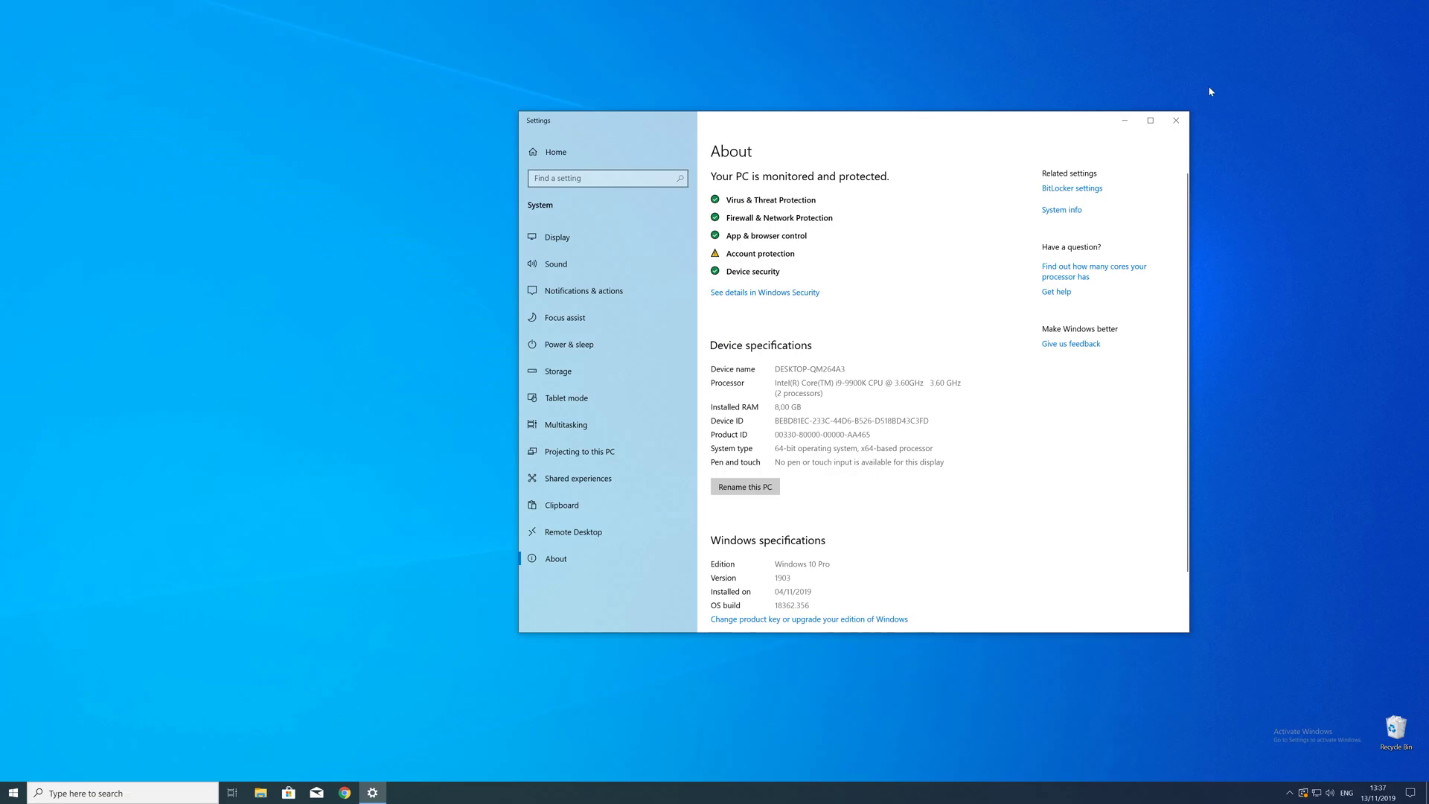
pyautogui.click(1176, 120)
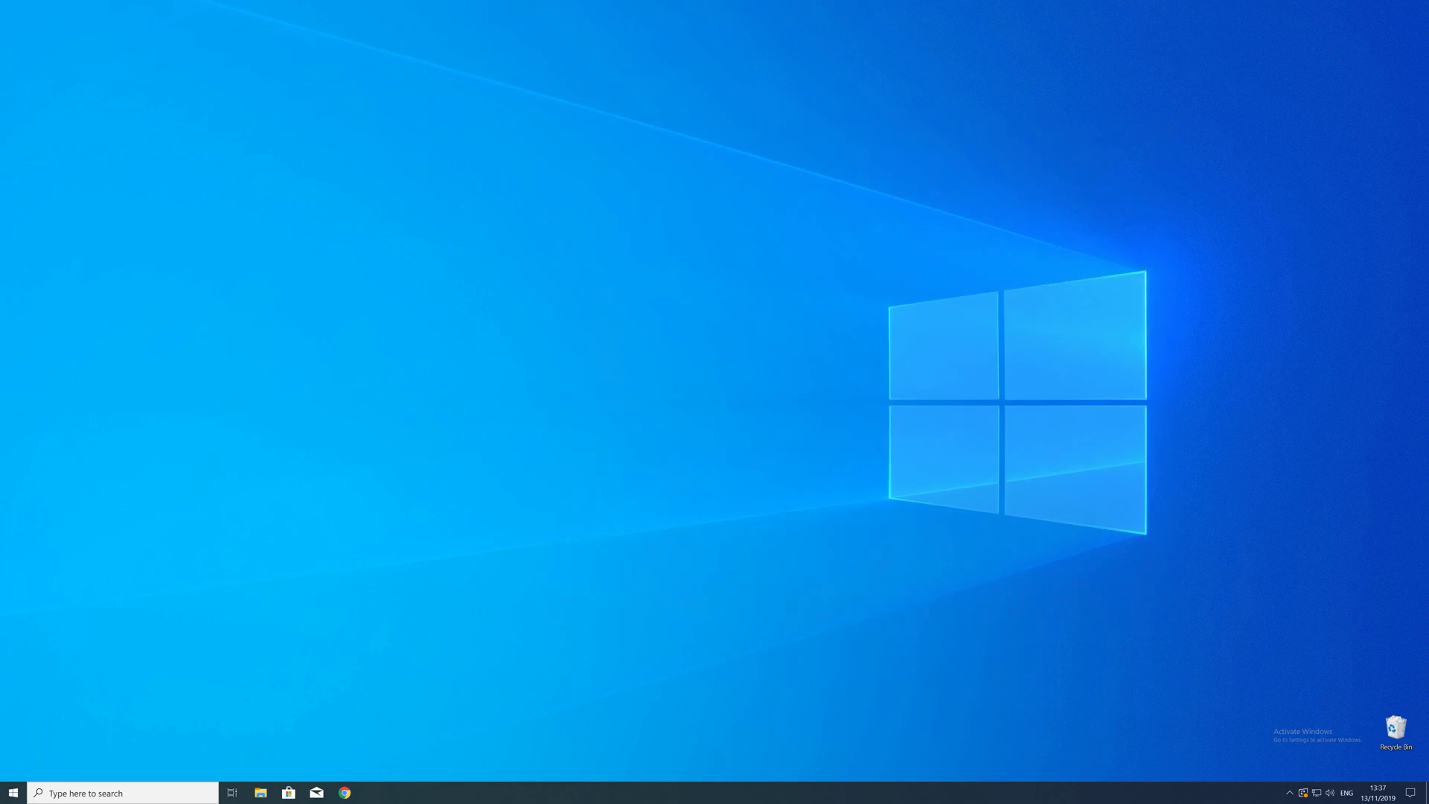
# - Load the sts-tutorial.com dll page in Chrome, download the 64-bit zip and open the downloaded zips
pyautogui.click(345, 794)
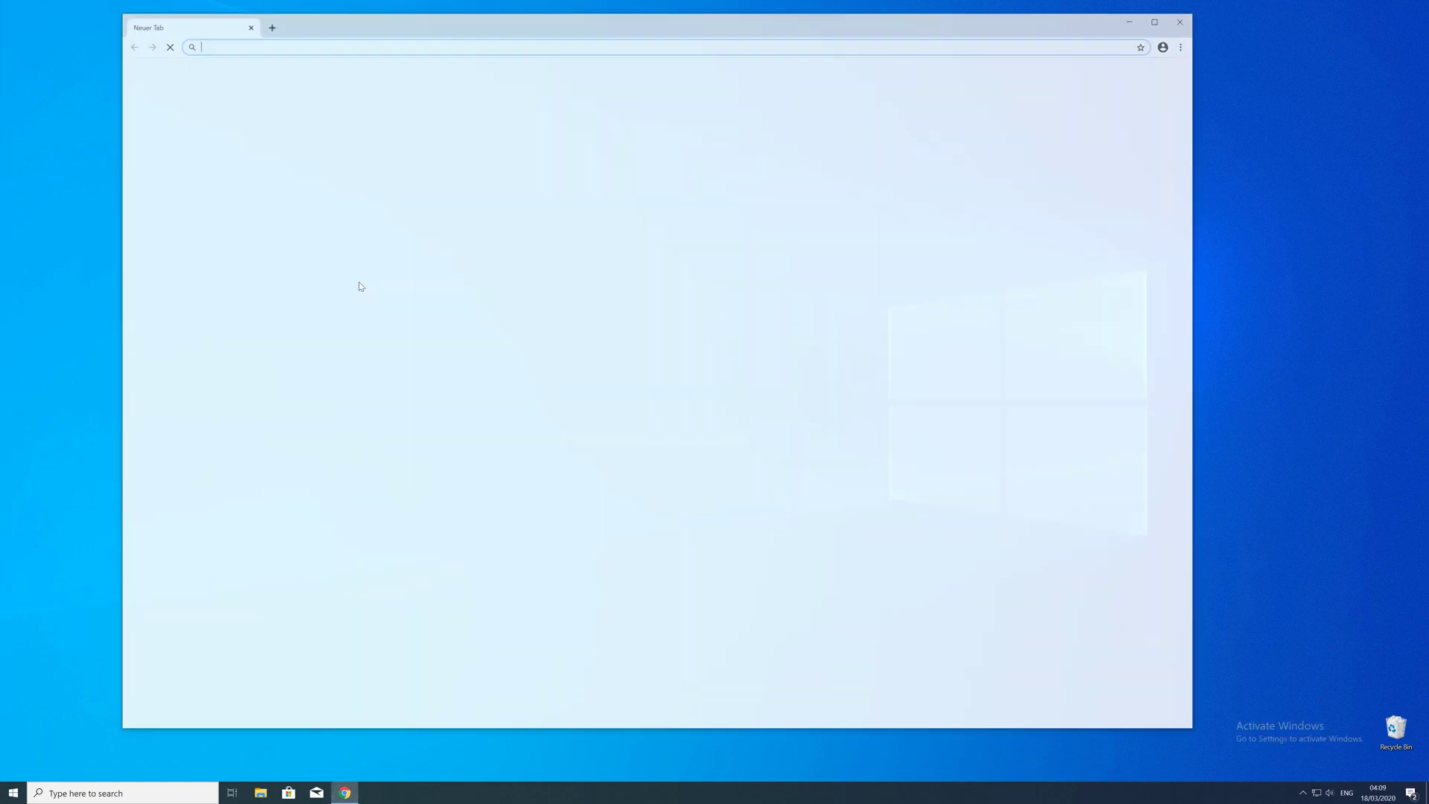
pyautogui.write('https://www.sts-tutorial.com/download/api-ms-win-core-memory-l1-1-1')
pyautogui.press('Return')
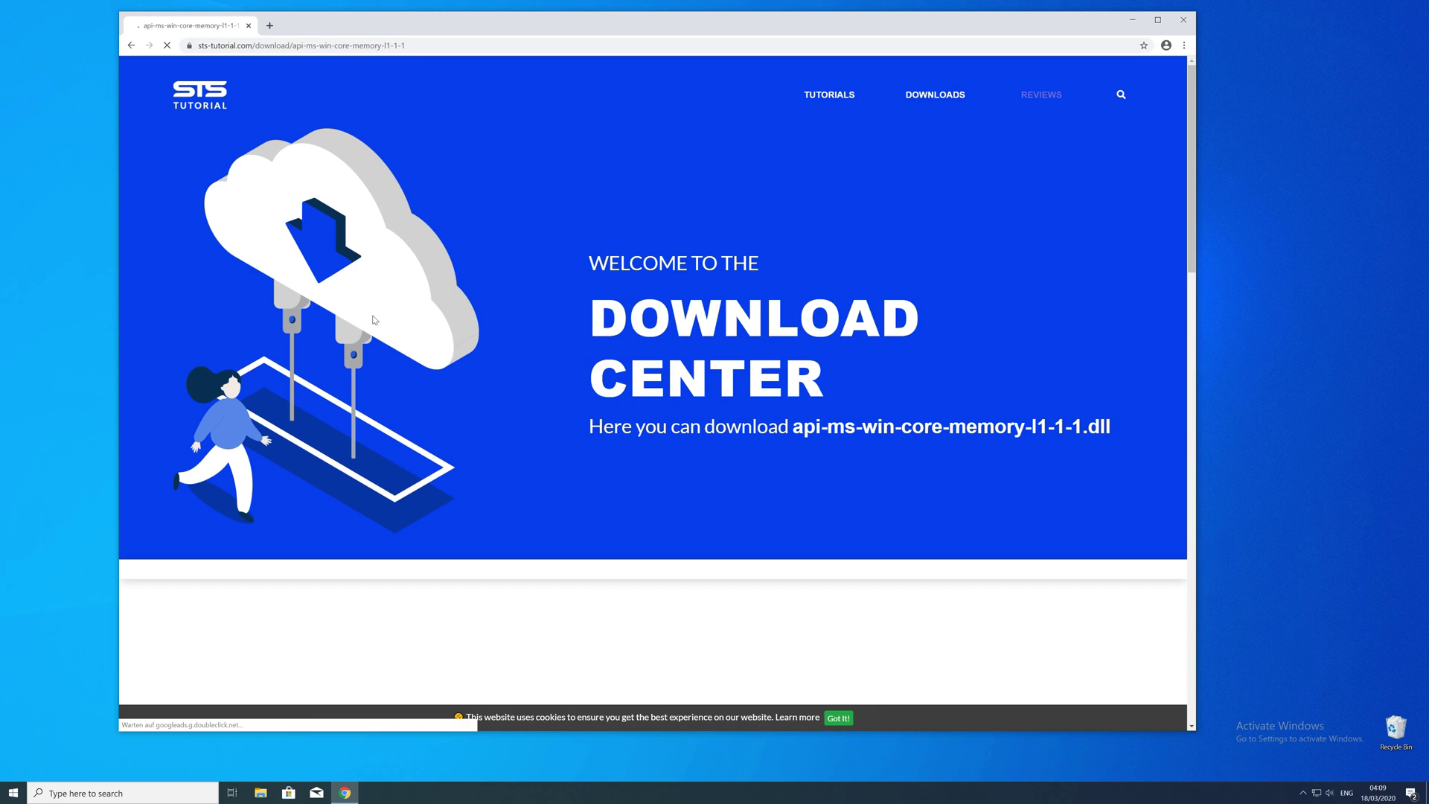
pyautogui.scroll(-3, 373, 320)
pyautogui.scroll(-2, 403, 314)
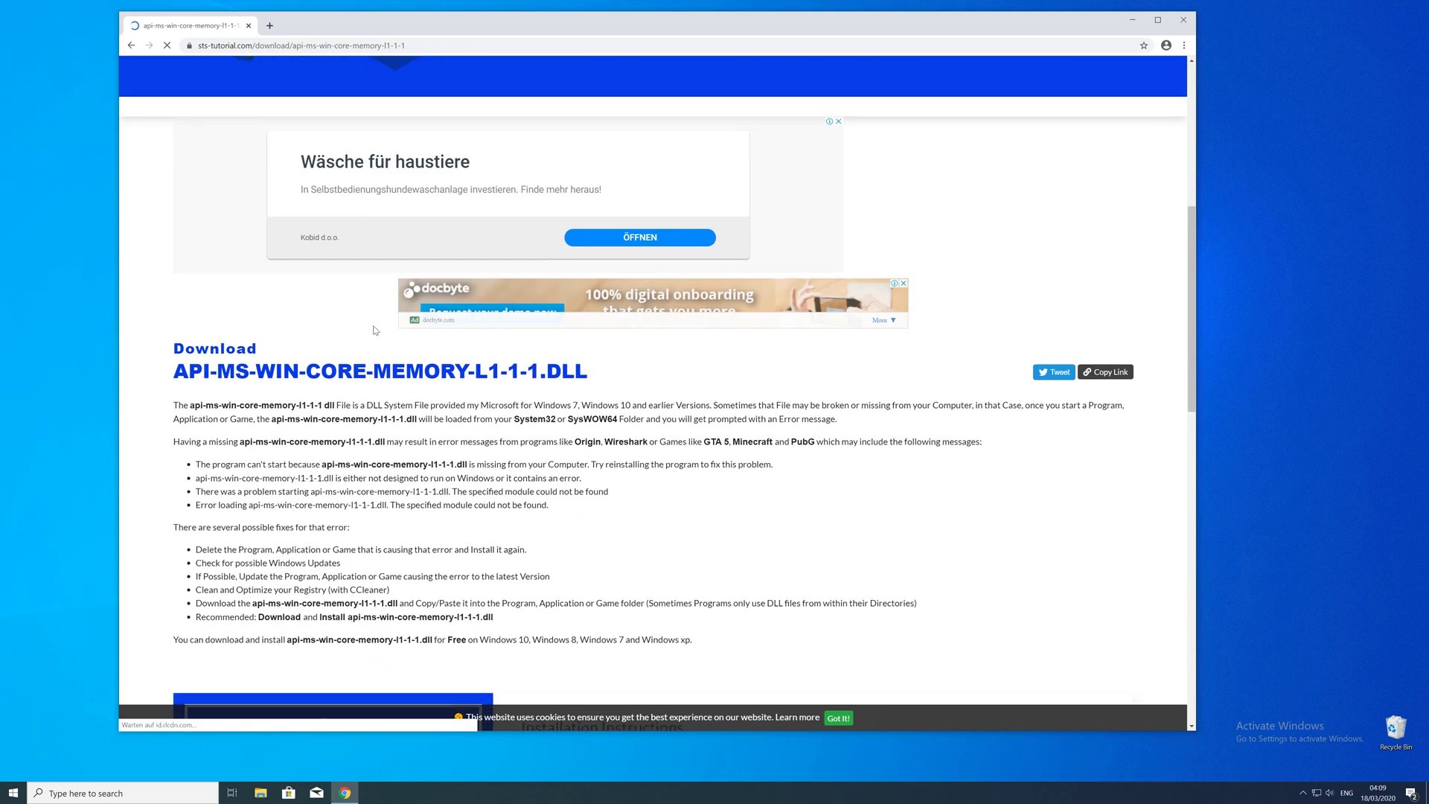
pyautogui.scroll(-4, 447, 304)
pyautogui.scroll(-1, 473, 299)
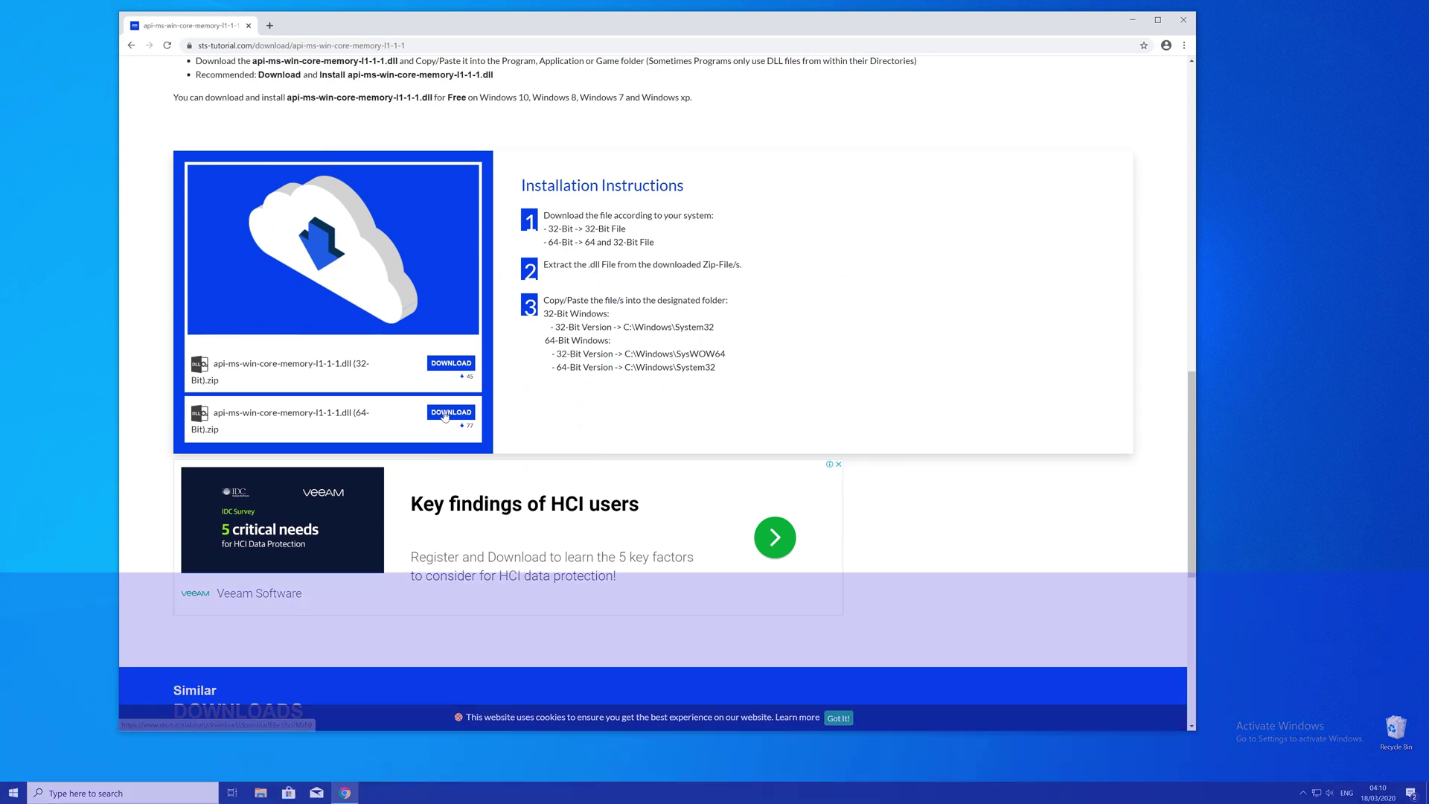
pyautogui.click(451, 364)
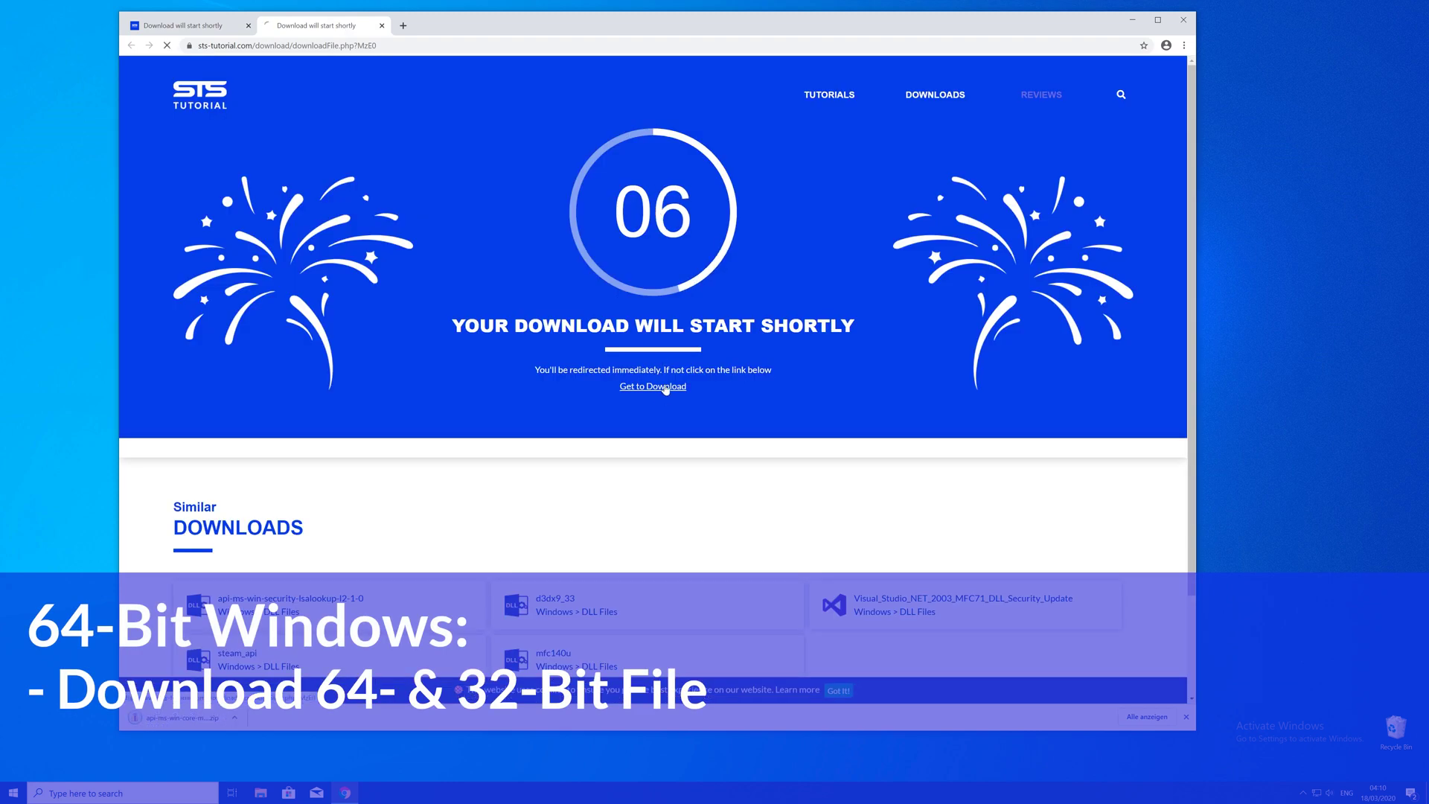
pyautogui.click(666, 387)
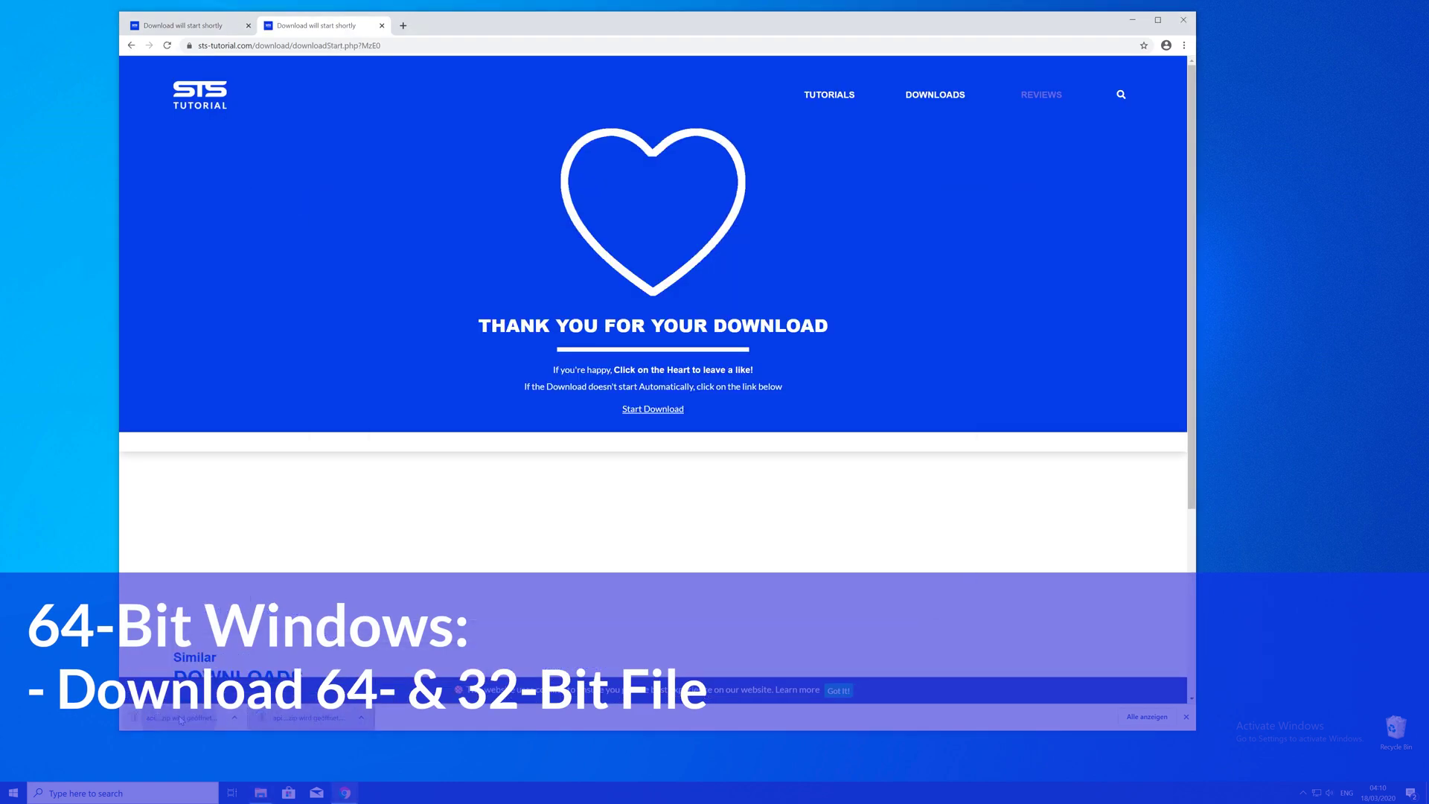
# - Place the 64-bit zip at upper left and 32-bit at upper right, each showing its dll folder
pyautogui.click(1183, 21)
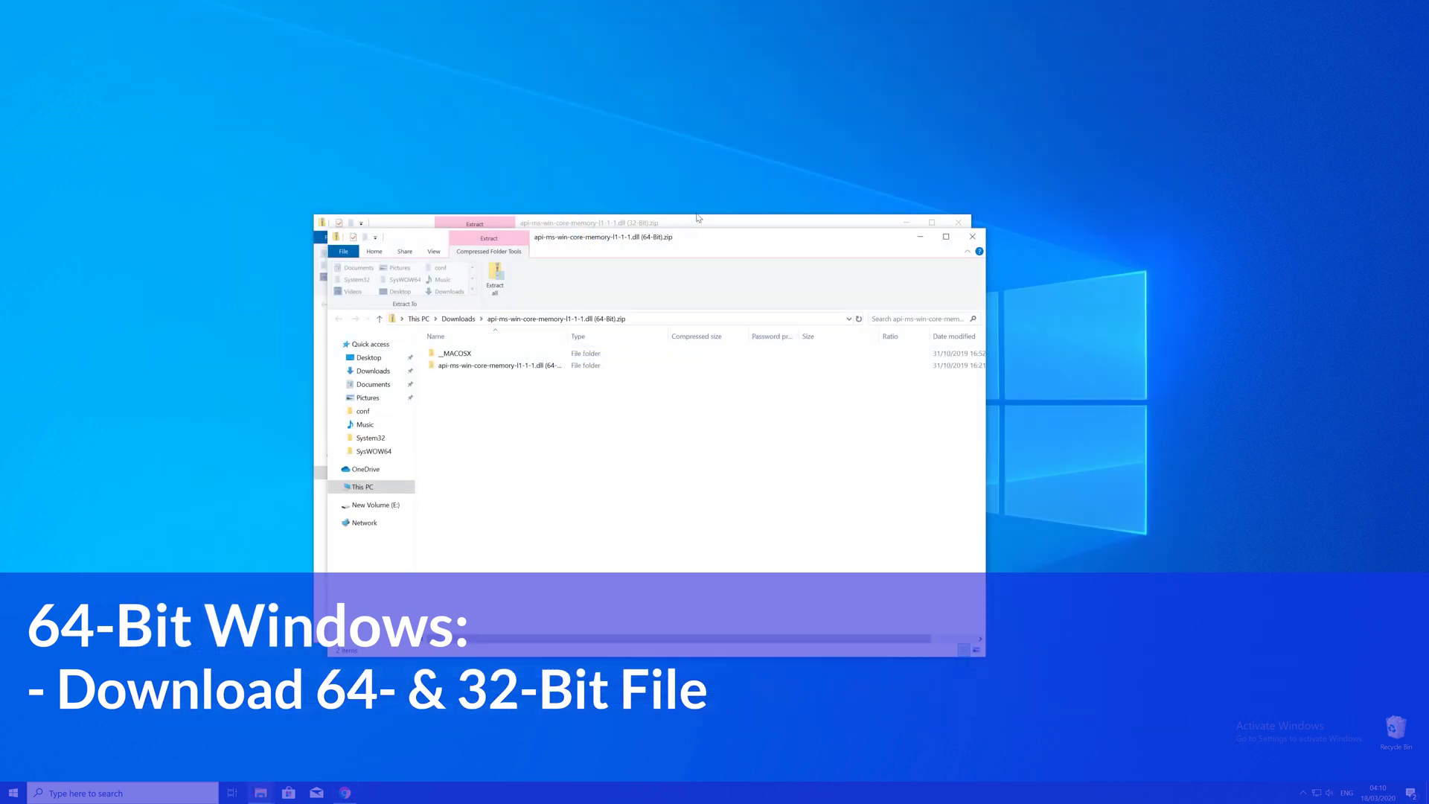
pyautogui.moveTo(668, 240); pyautogui.dragTo(345, 22)
pyautogui.doubleClick(212, 146)
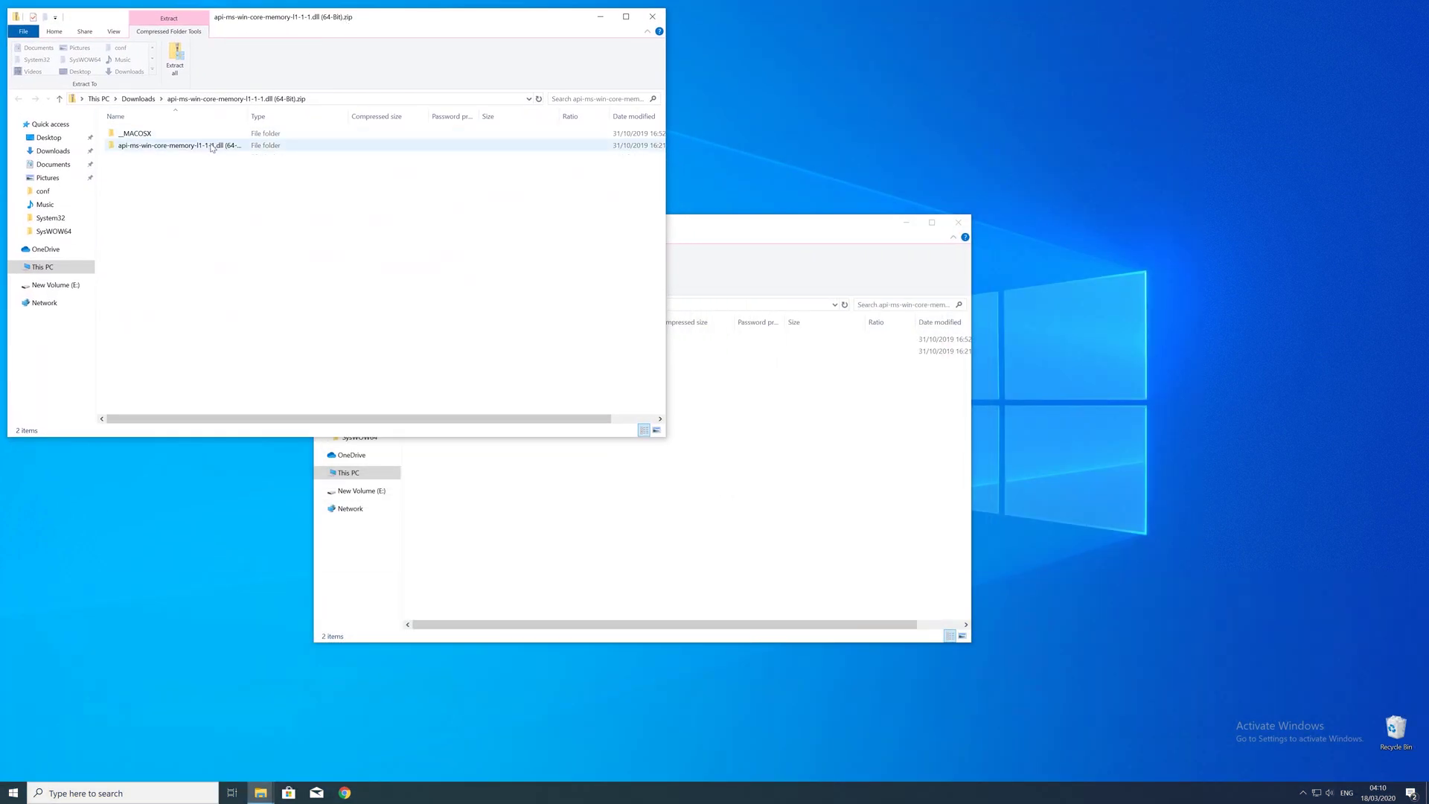
pyautogui.moveTo(744, 228)
pyautogui.mouseDown()
pyautogui.moveTo(1087, 77)
pyautogui.moveTo(1118, 23)
pyautogui.mouseUp()
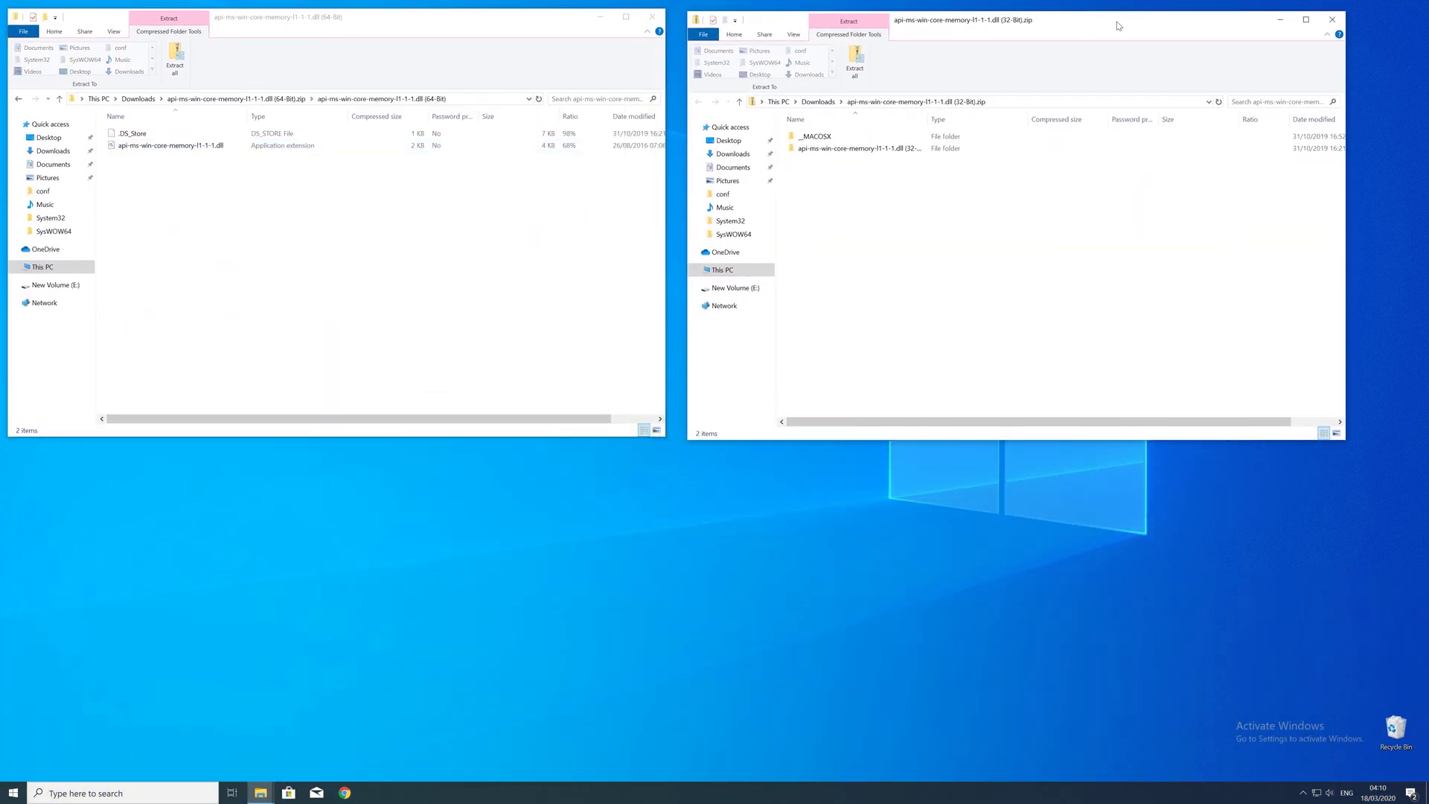
pyautogui.doubleClick(893, 147)
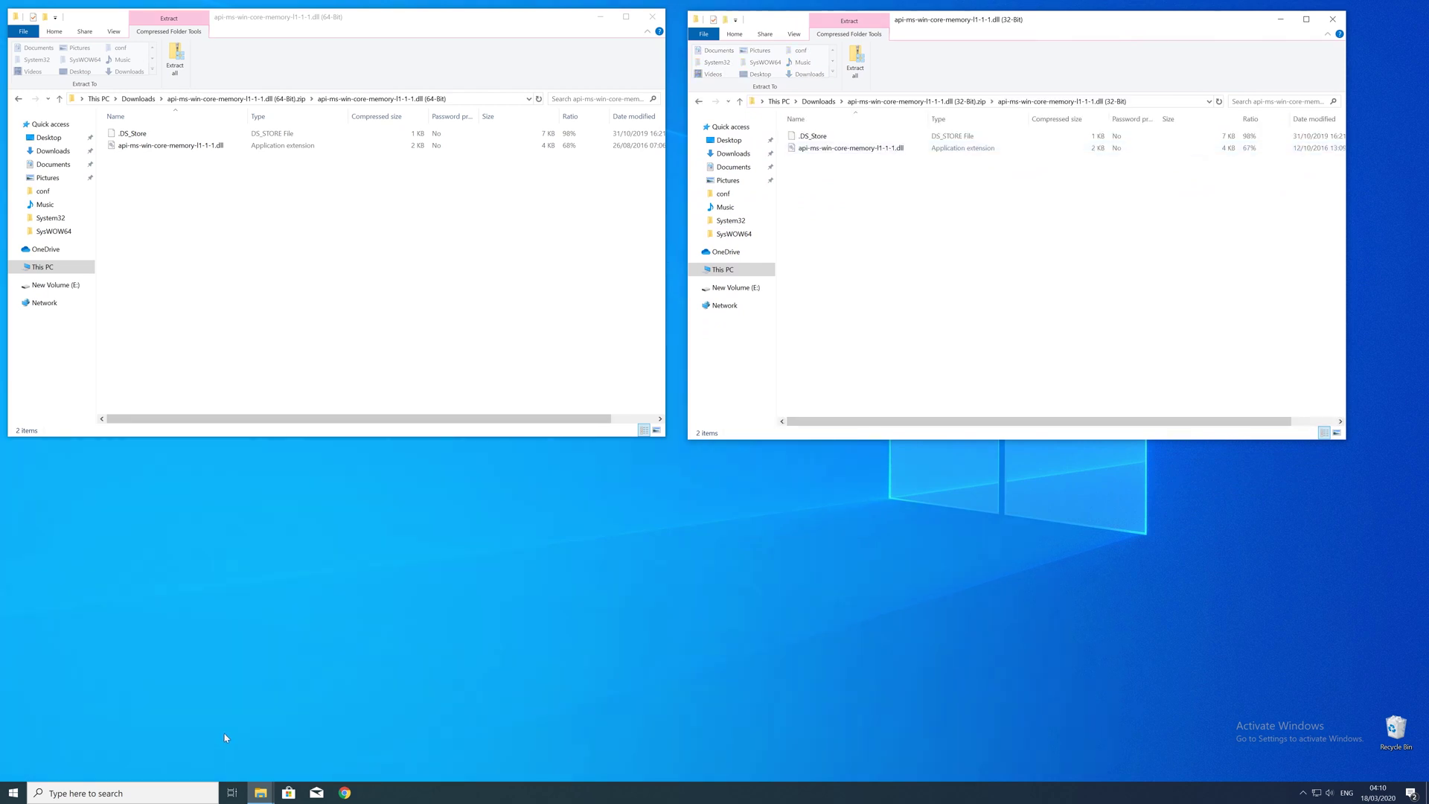
# - In a new centred Explorer window, navigate This PC > Local Disk (C:) > Windows and locate SysWOW64 and System32
pyautogui.rightClick(261, 793)
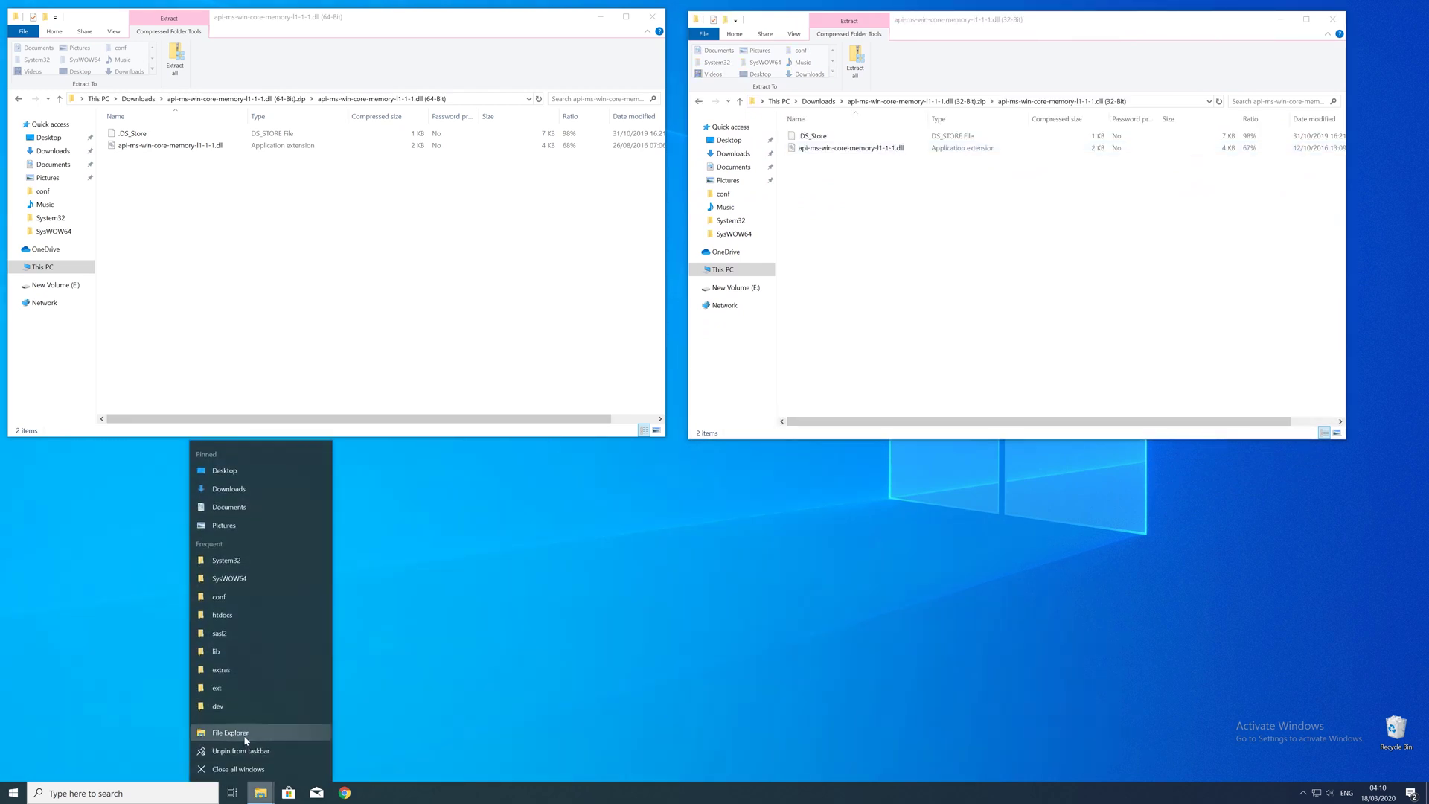
pyautogui.click(246, 733)
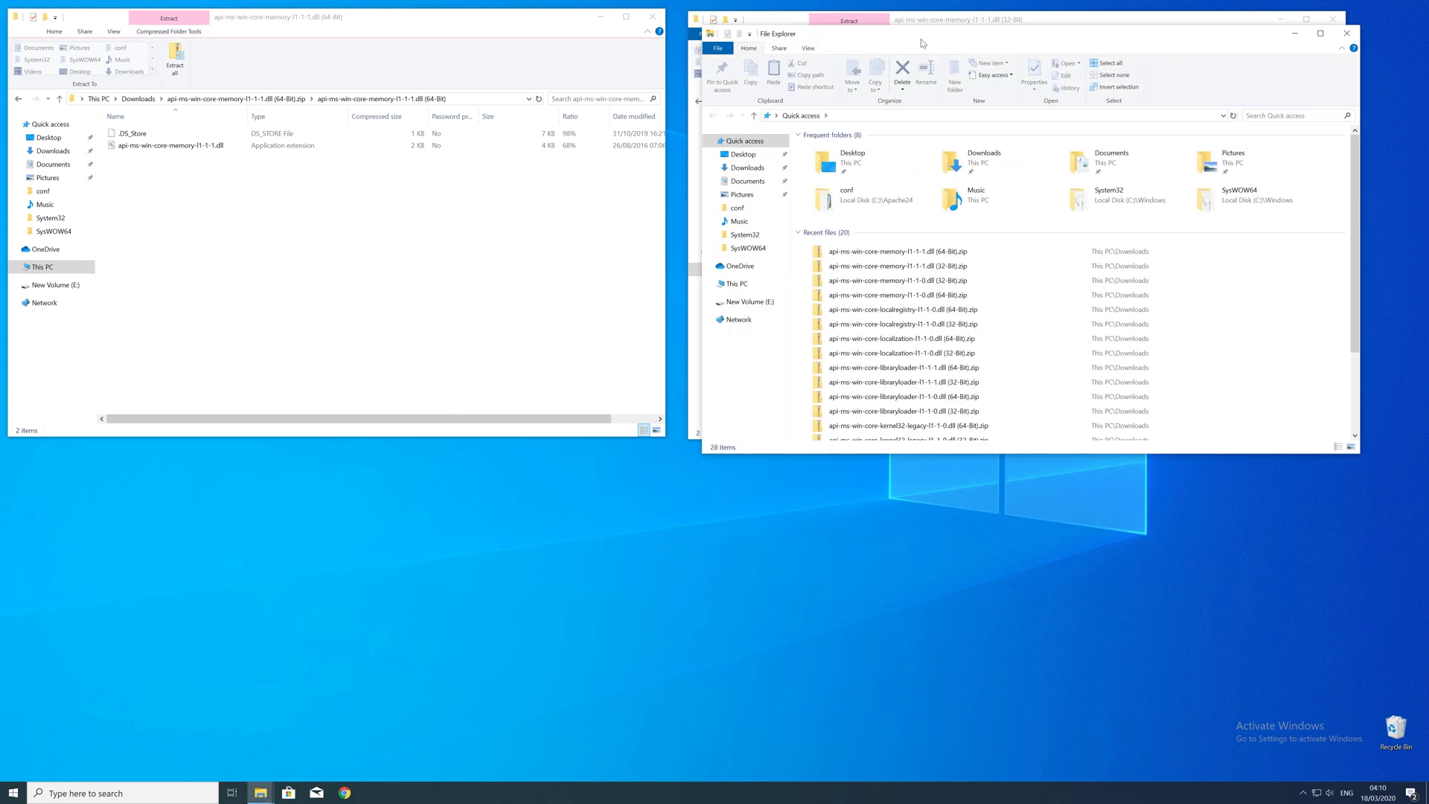
pyautogui.moveTo(924, 41); pyautogui.dragTo(577, 208)
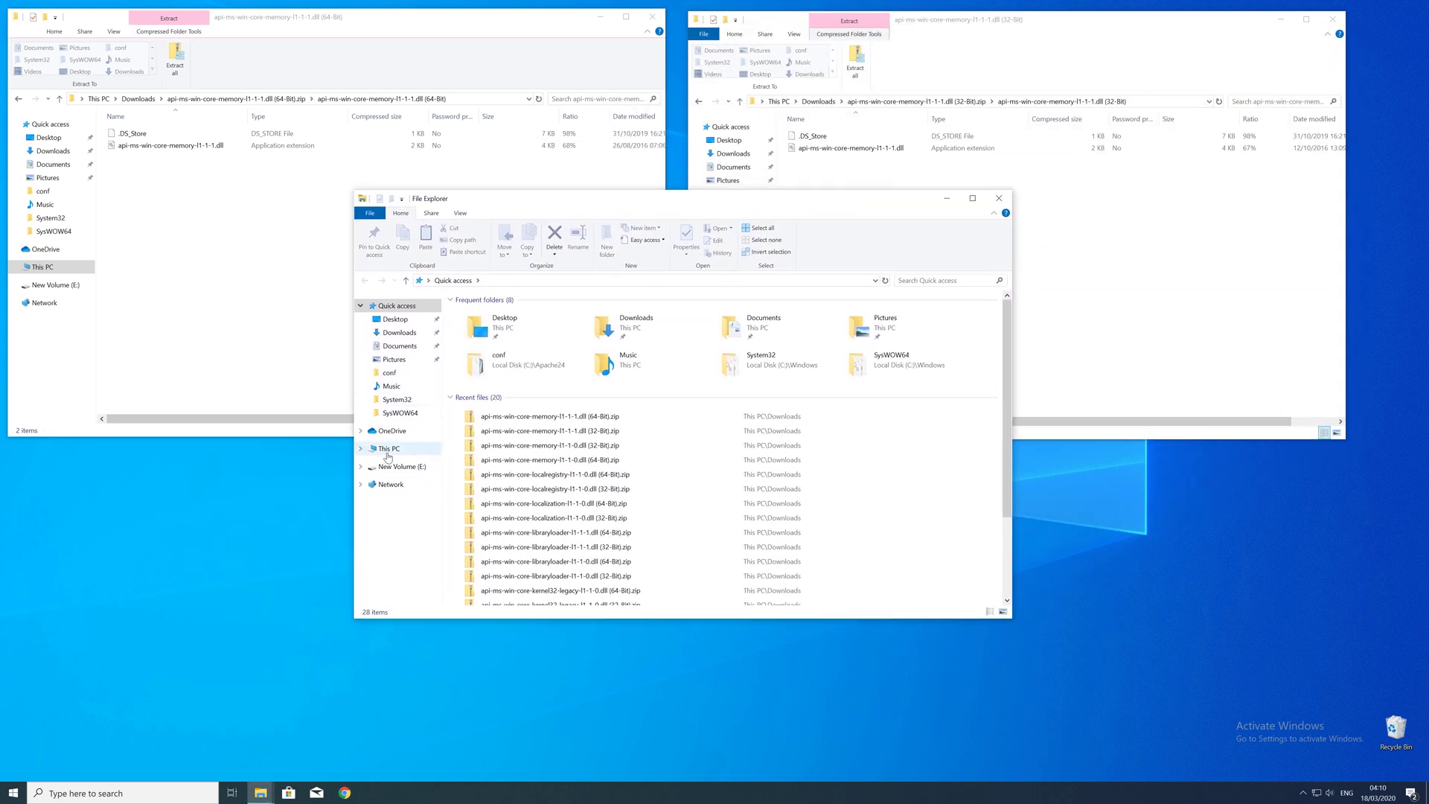
pyautogui.click(390, 448)
pyautogui.click(519, 439)
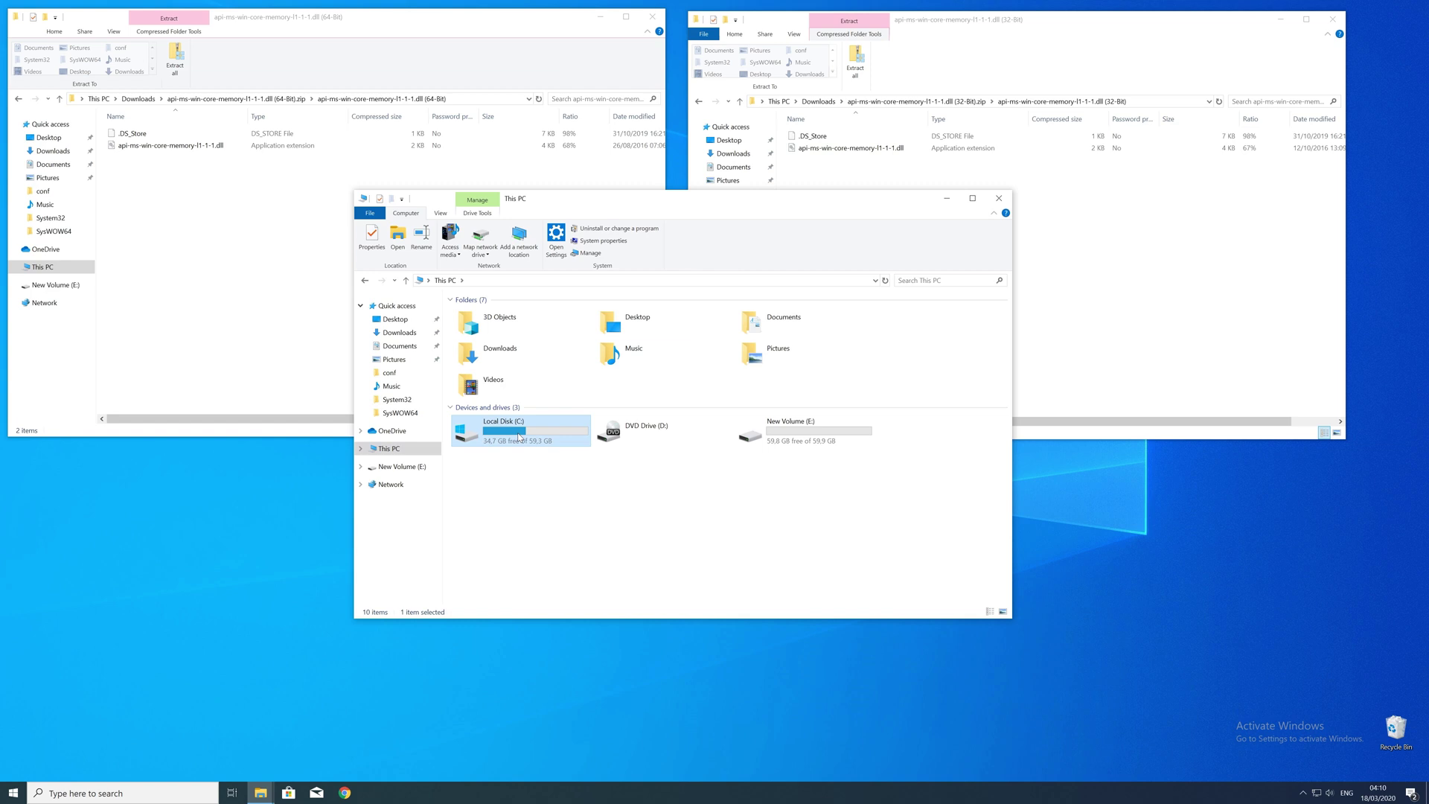
pyautogui.doubleClick(518, 439)
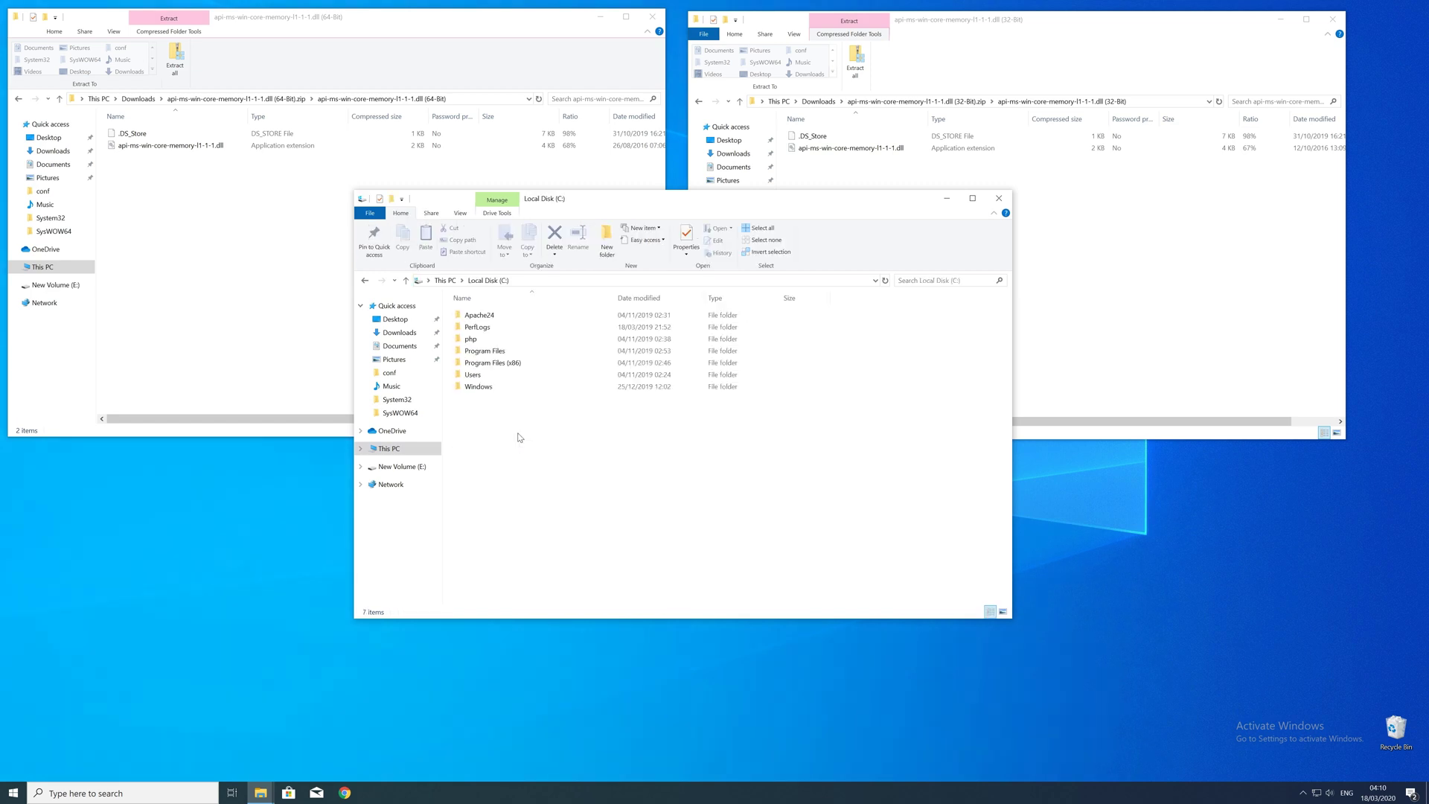
pyautogui.doubleClick(480, 387)
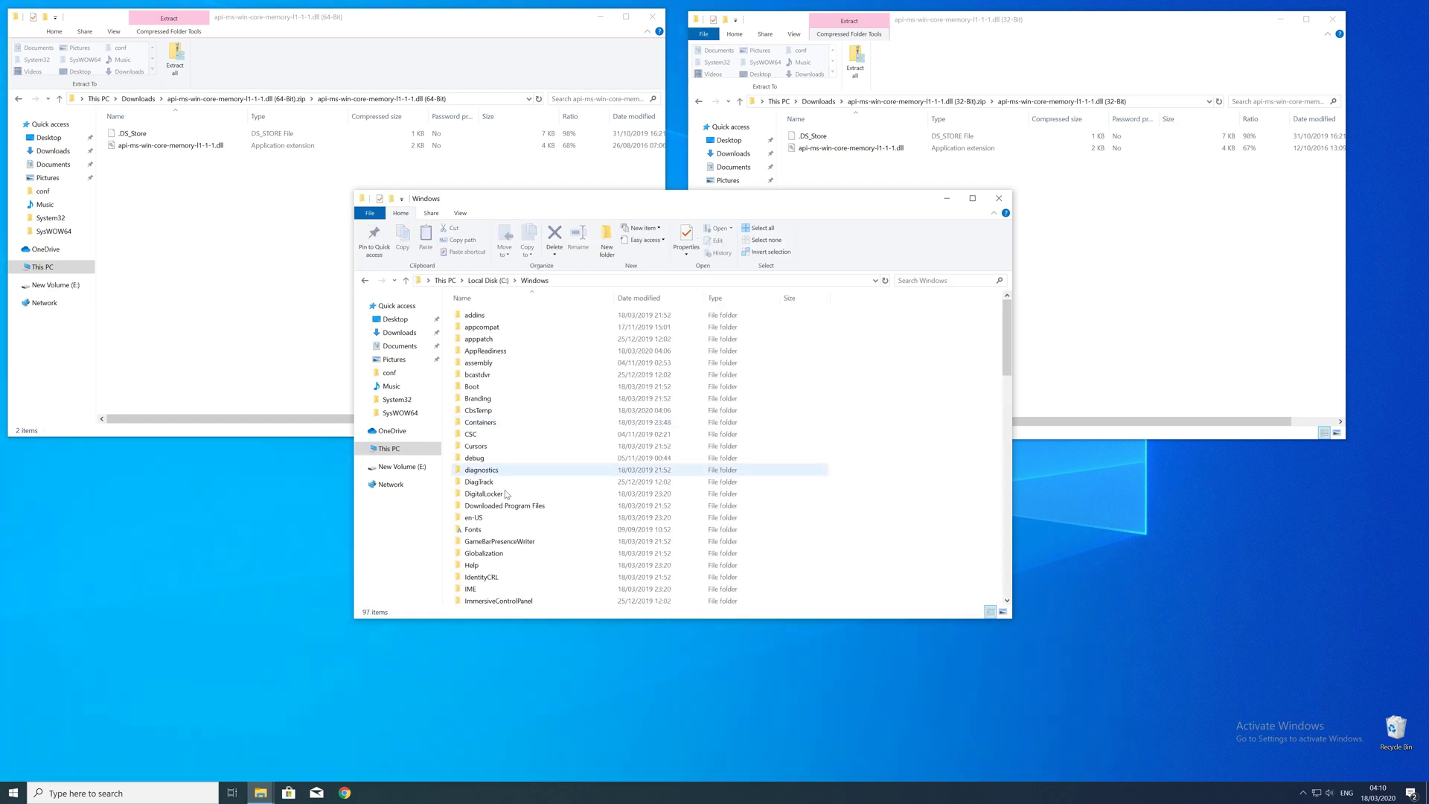
pyautogui.scroll(-6, 495, 503)
pyautogui.scroll(-7, 511, 507)
pyautogui.scroll(-3, 511, 505)
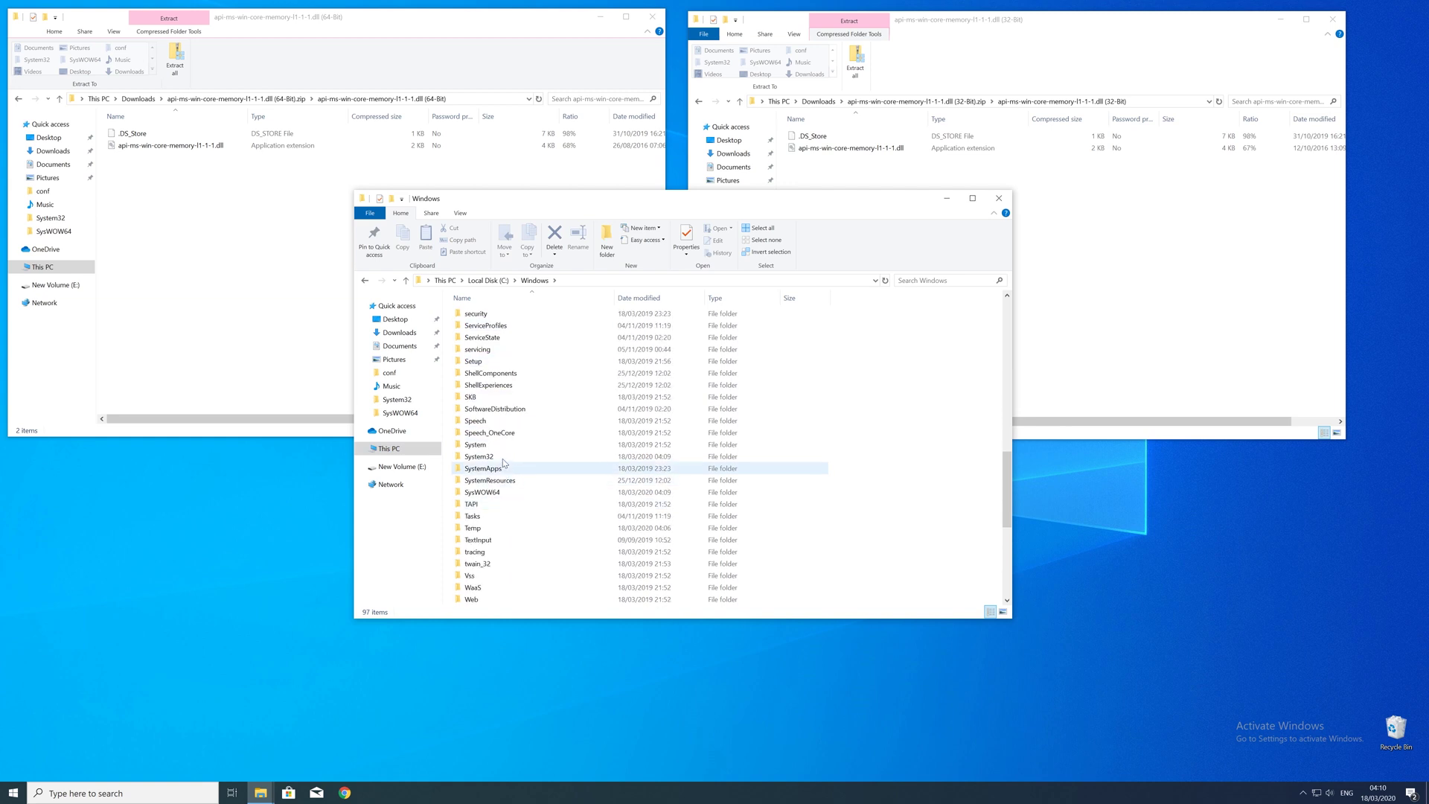
pyautogui.click(502, 492)
pyautogui.click(505, 457)
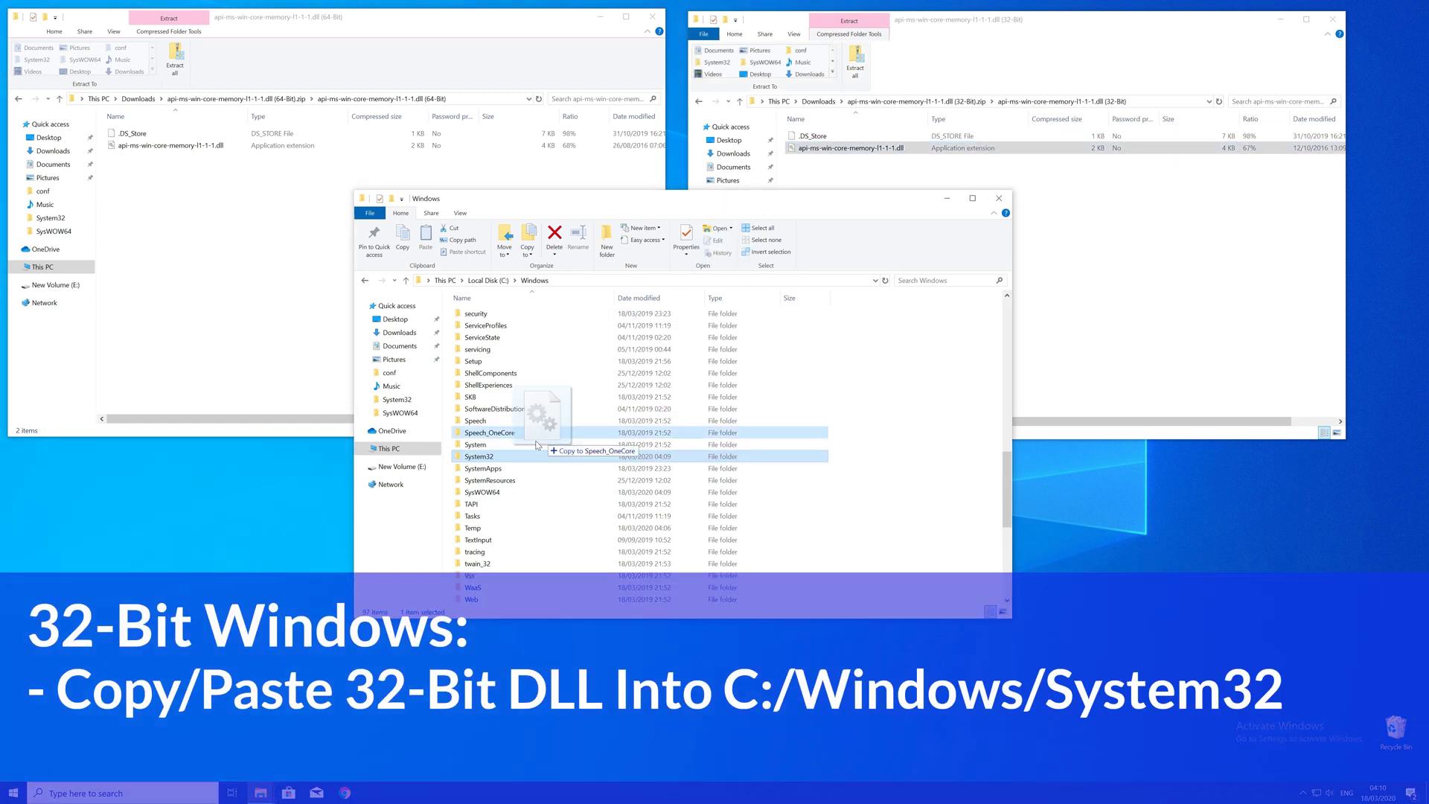
# - Copy the 32-bit dll into SysWOW64 and the 64-bit dll into System32 with admin permission, then close C:\Windows
pyautogui.moveTo(831, 156); pyautogui.dragTo(483, 493)
pyautogui.click(706, 361)
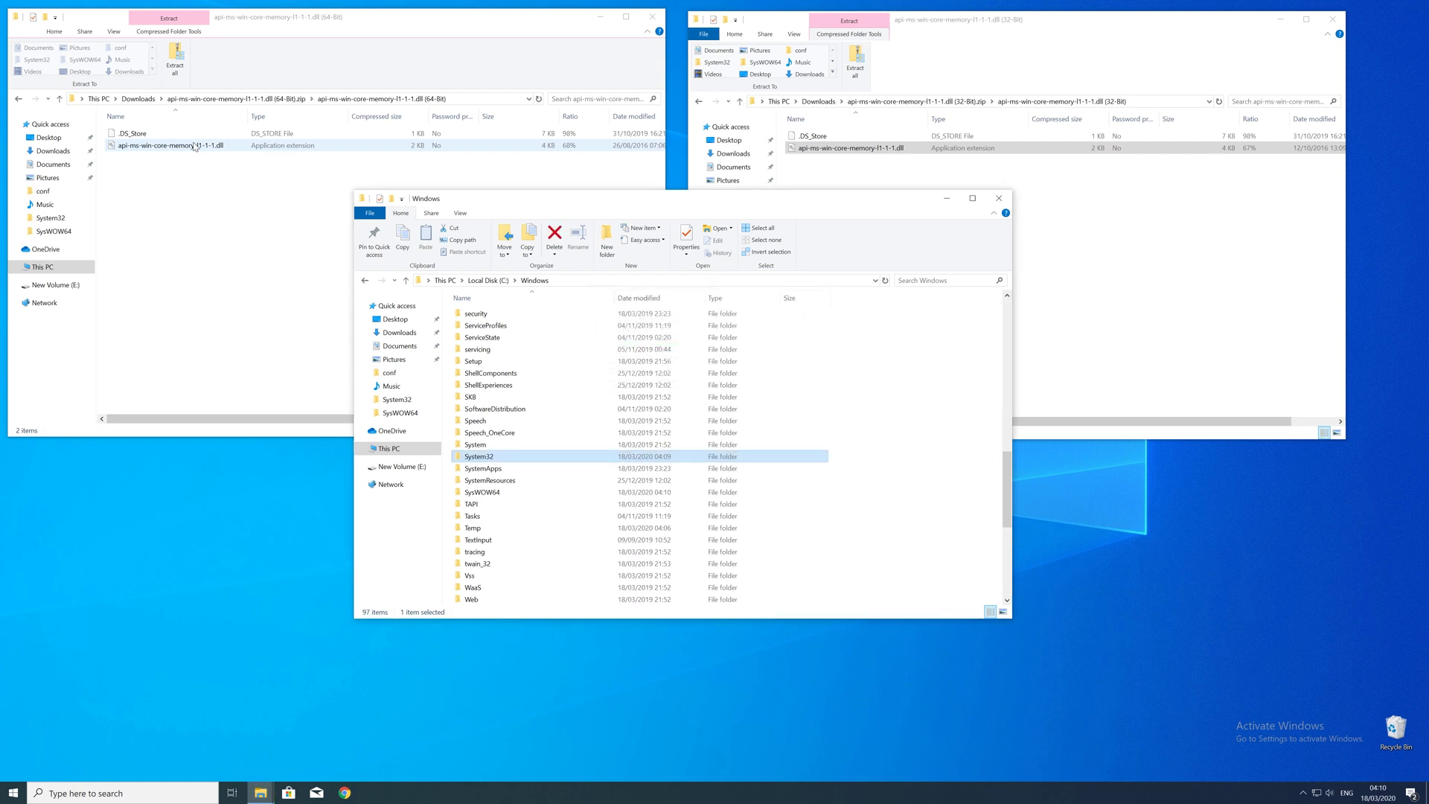
pyautogui.moveTo(196, 145); pyautogui.dragTo(481, 456)
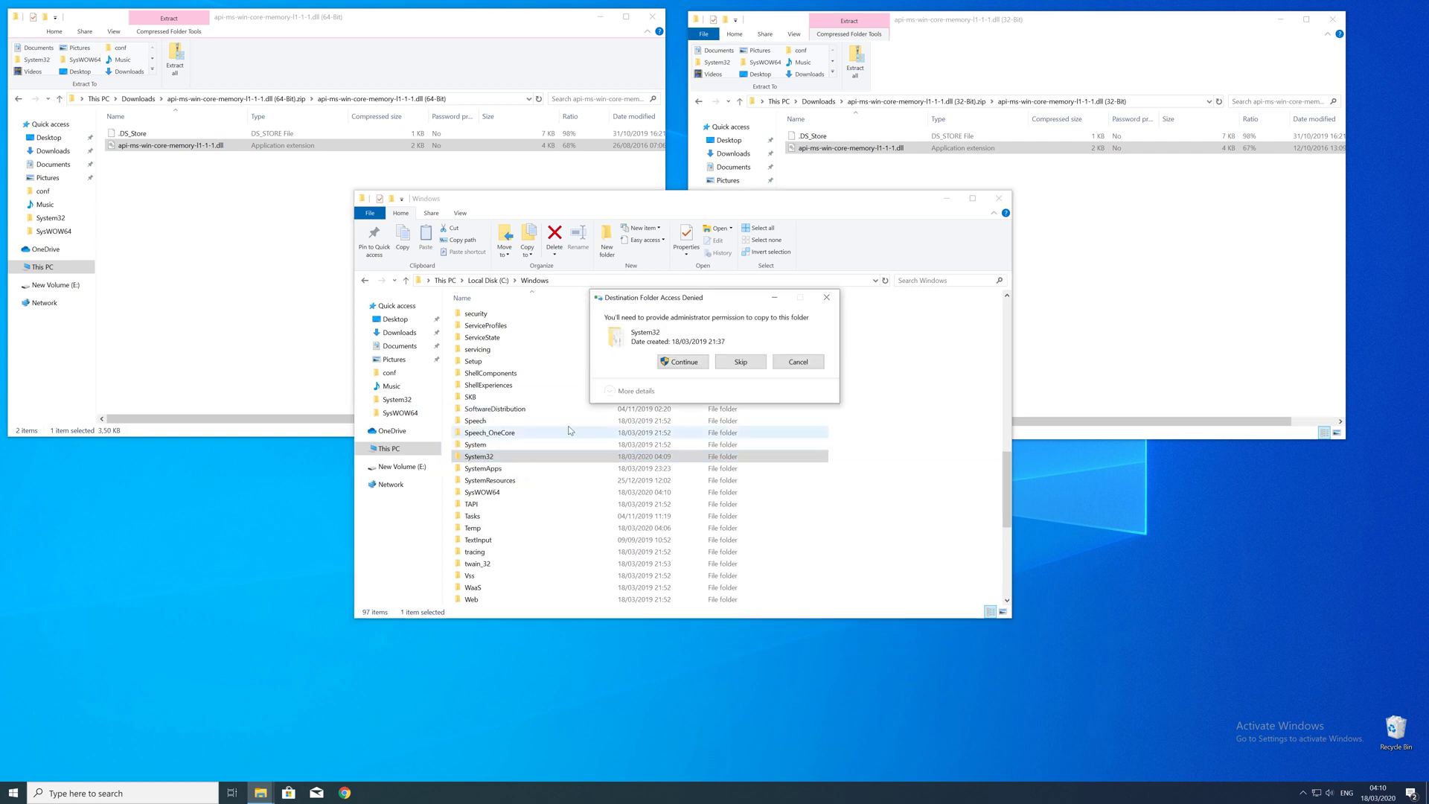
pyautogui.click(684, 364)
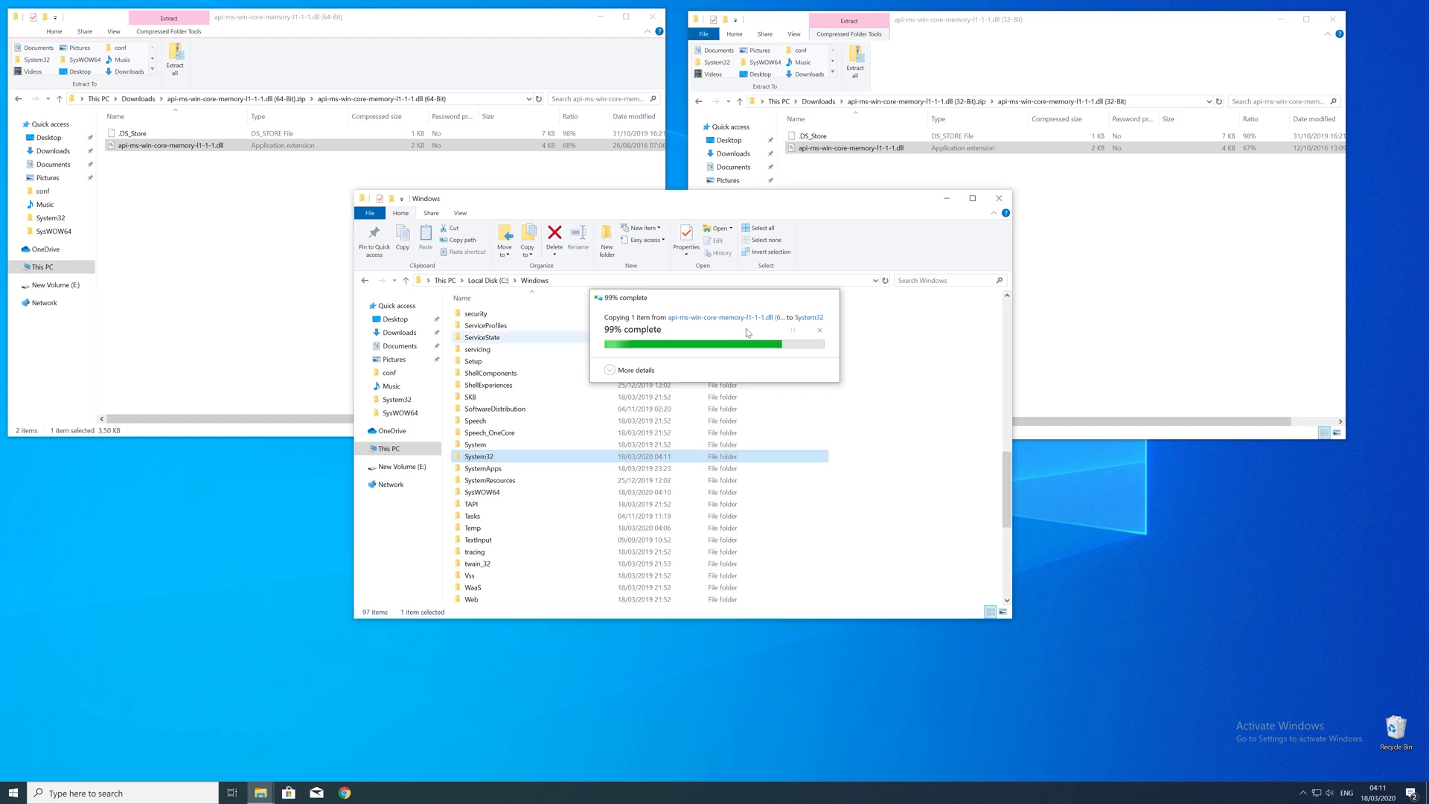
pyautogui.click(999, 199)
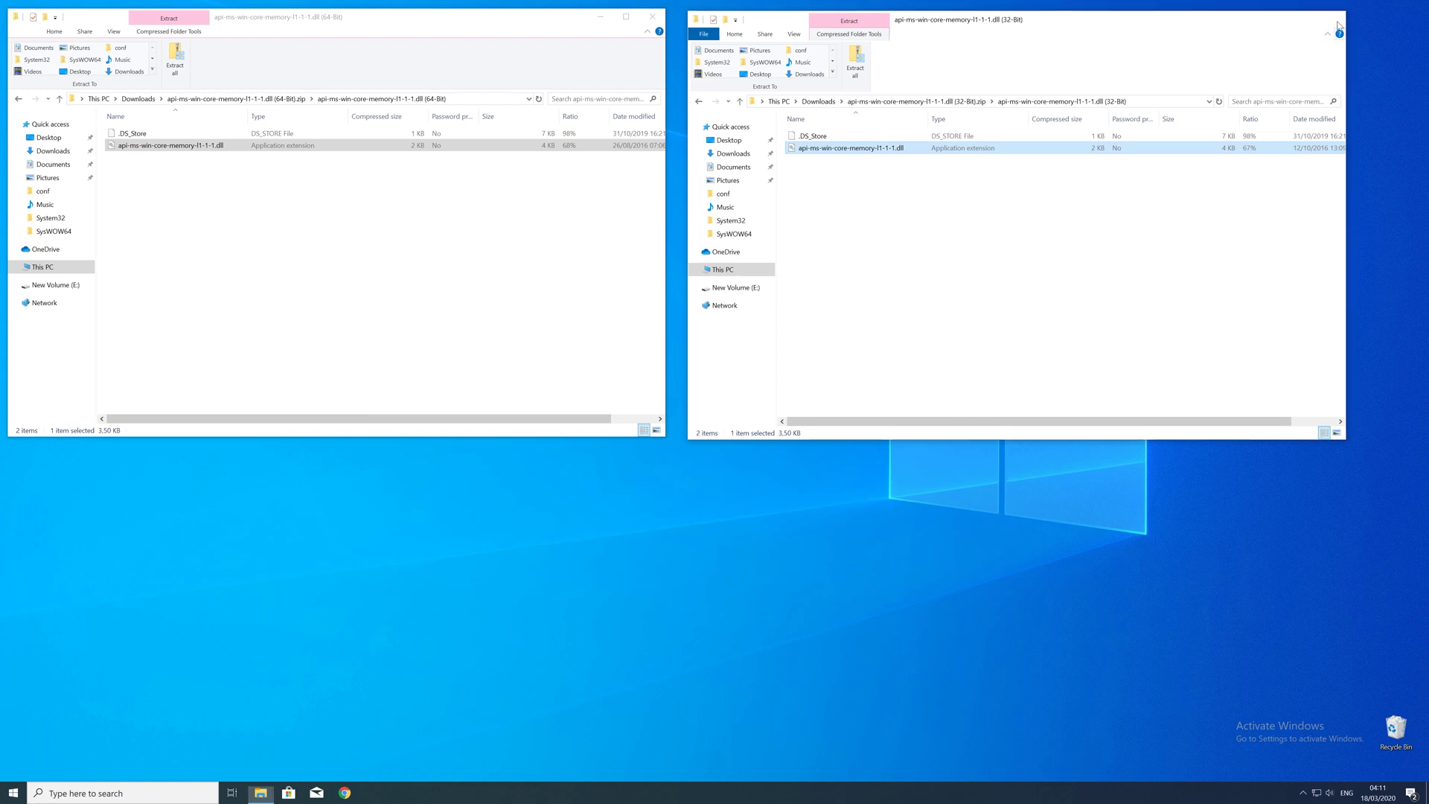
# - Close the 32-bit and 64-bit zip Explorer windows, leaving an empty desktop
pyautogui.click(1338, 19)
pyautogui.click(653, 17)
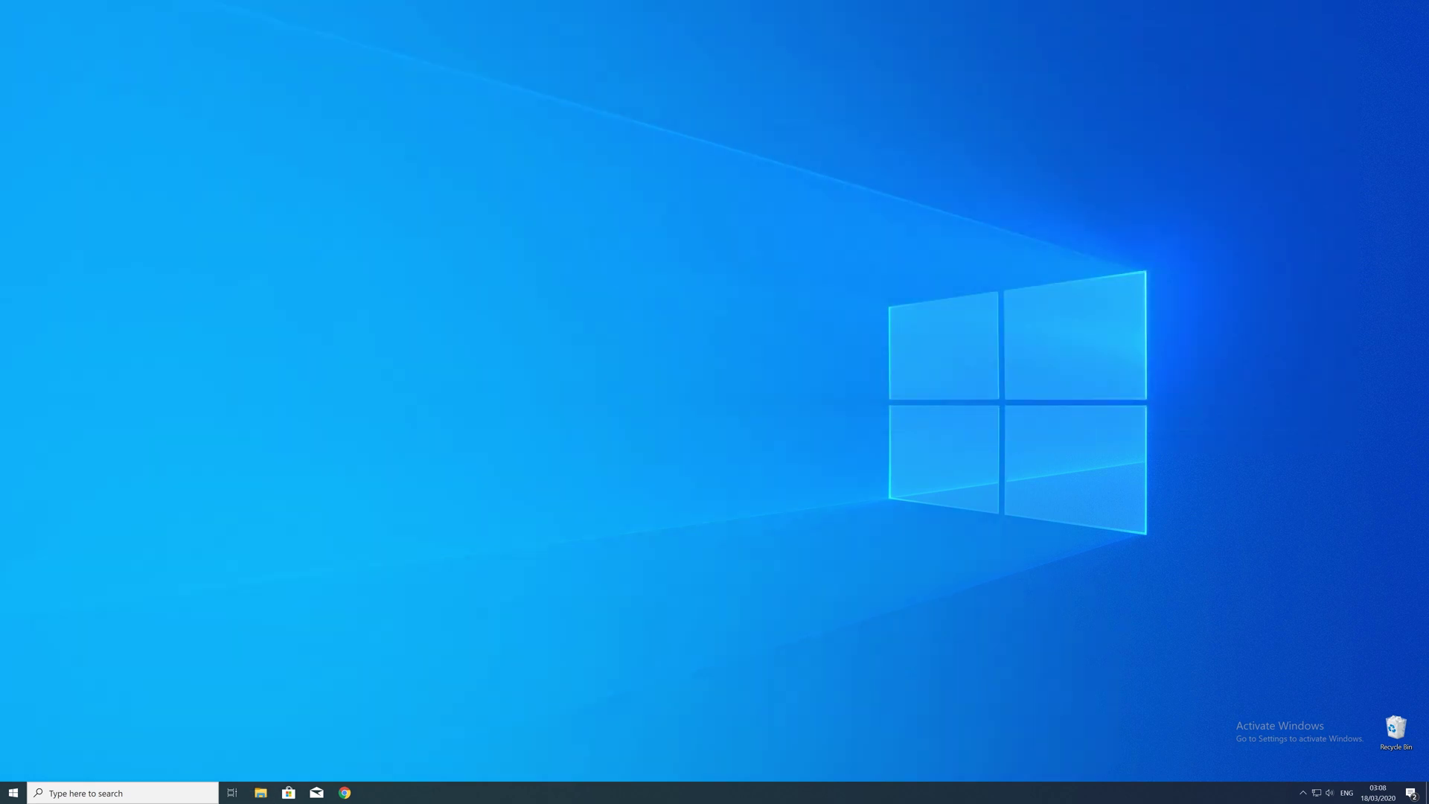